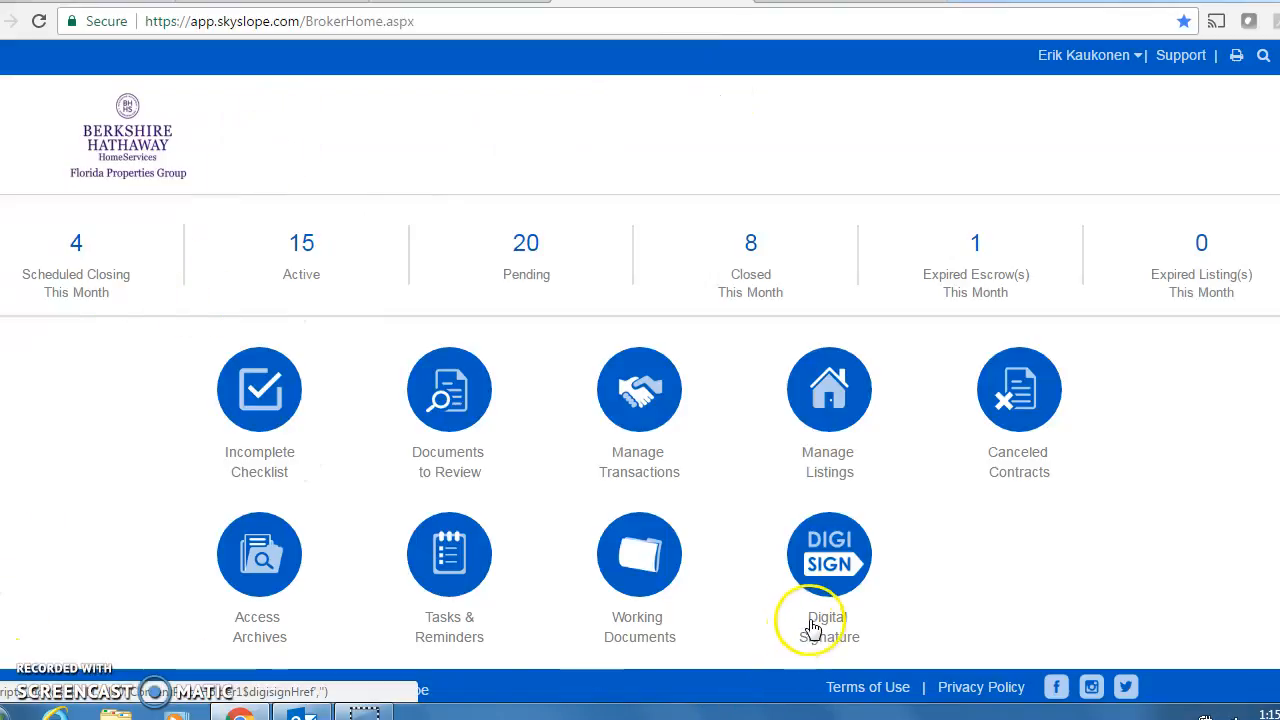
# Open the zipForm section of the working documents and display the forms of the third transaction listed.
pyautogui.click(651, 554)
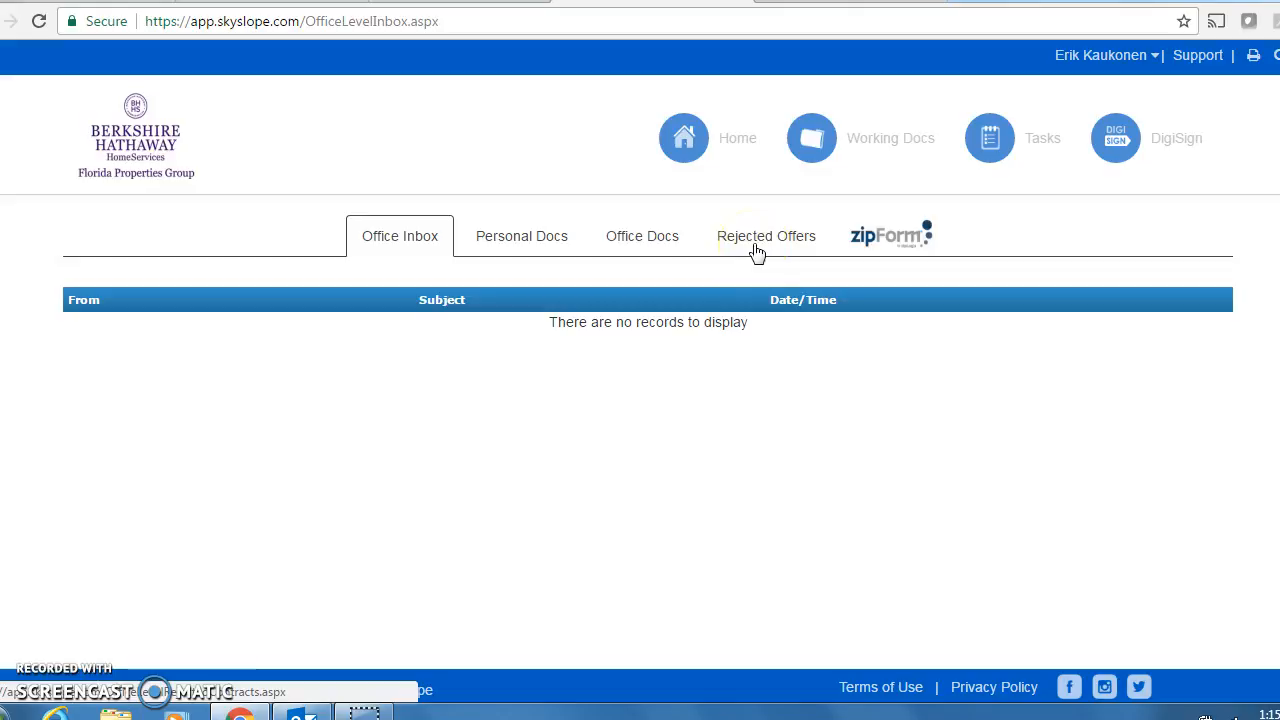
pyautogui.click(902, 244)
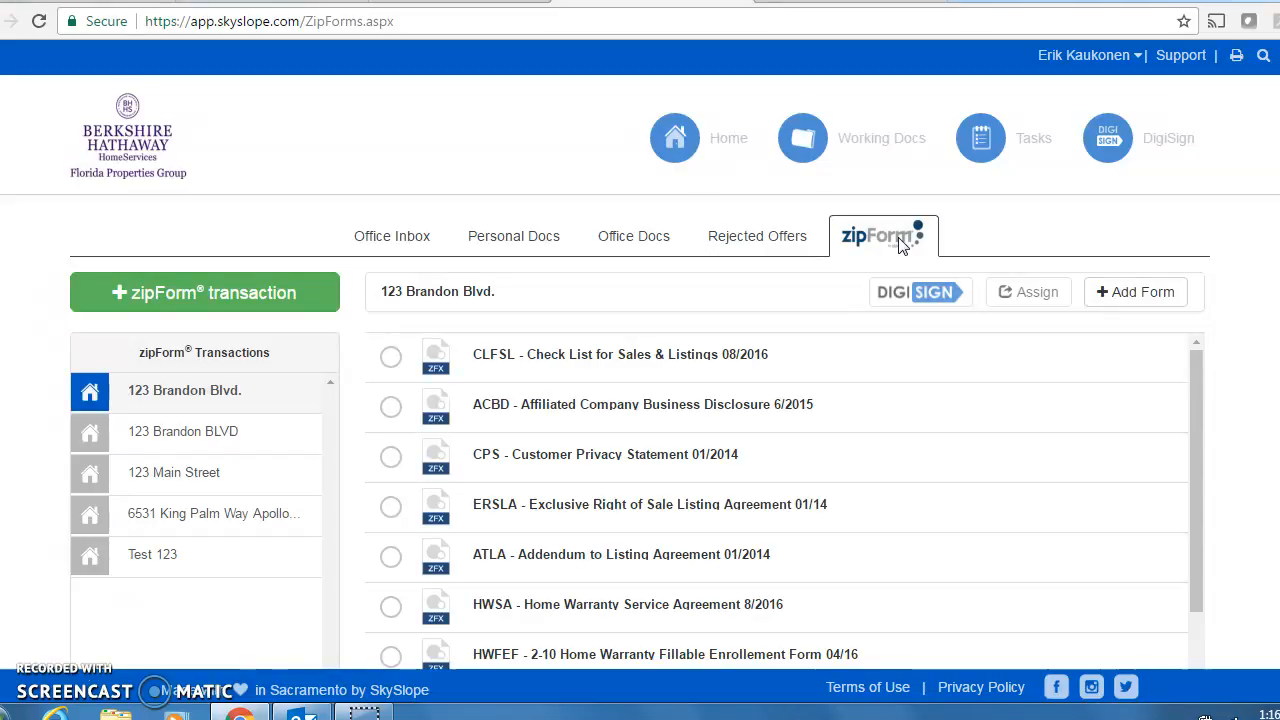
pyautogui.click(278, 441)
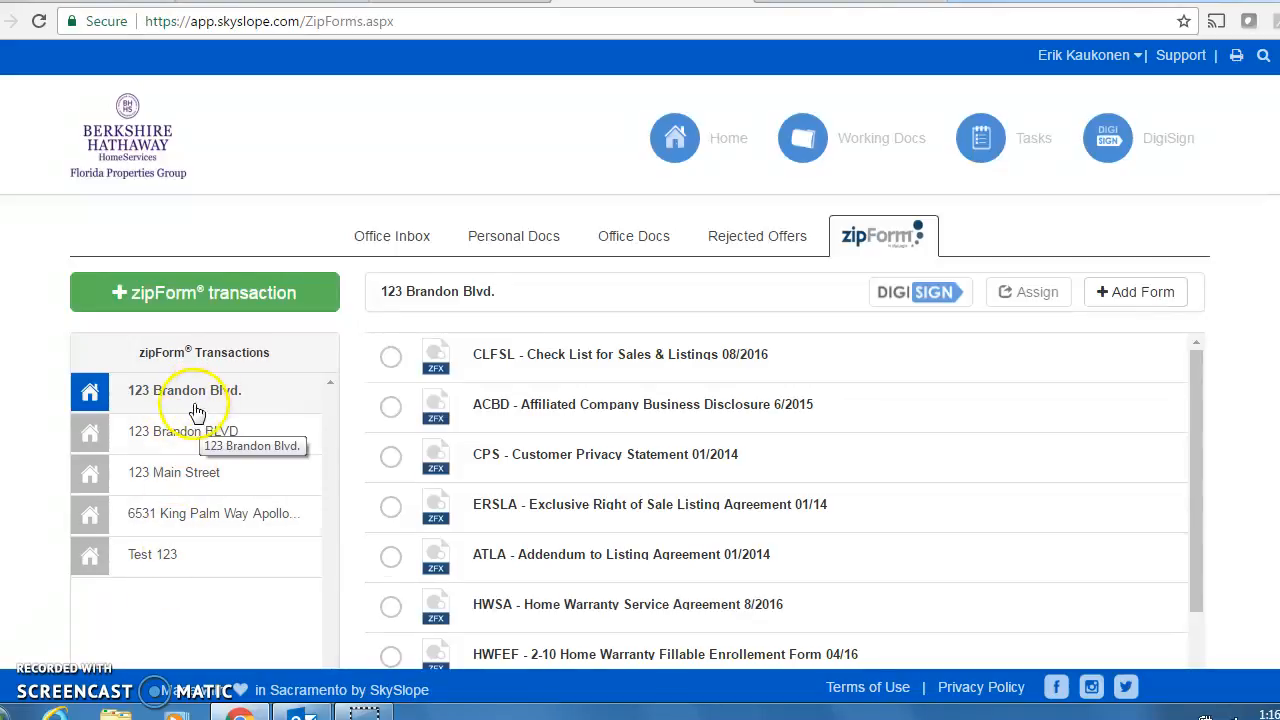
pyautogui.click(163, 480)
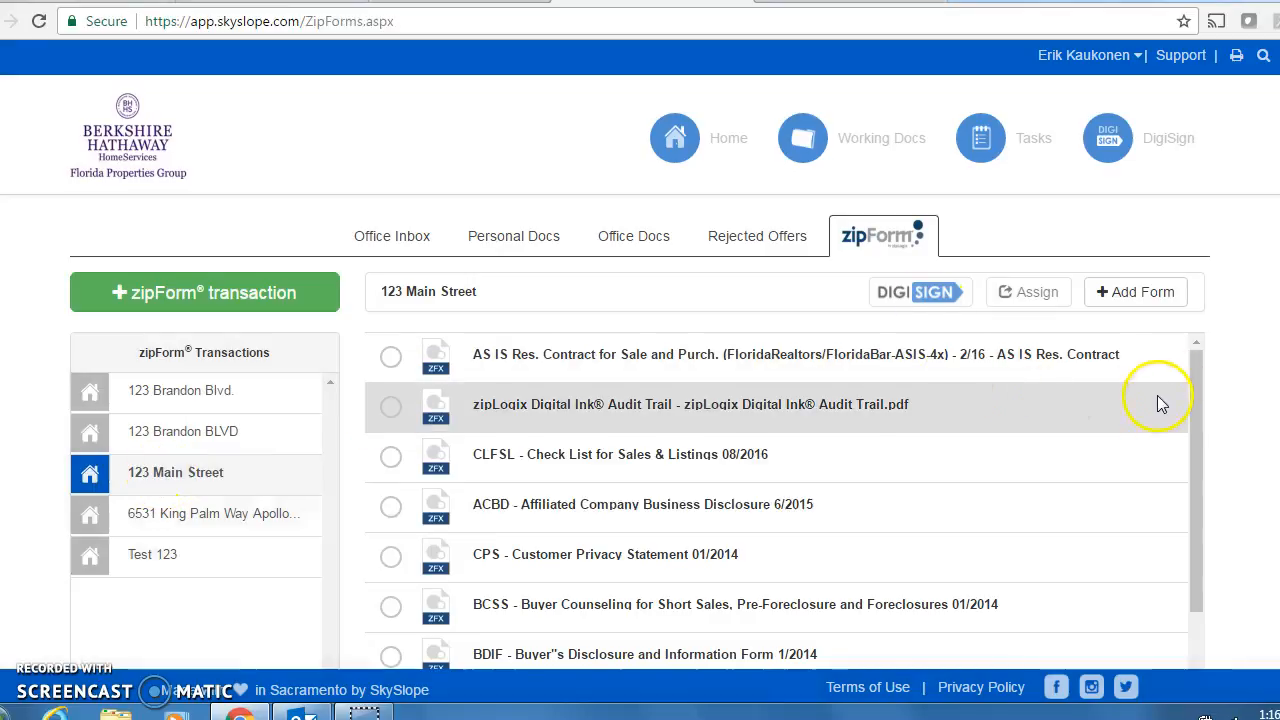
# Select every form in the transaction, from the AS IS Res. Contract through the OIS Office Information Sheet.
pyautogui.moveTo(1195, 374)
pyautogui.mouseDown()
pyautogui.moveTo(1184, 568)
pyautogui.moveTo(1196, 631)
pyautogui.moveTo(1192, 378)
pyautogui.mouseUp()
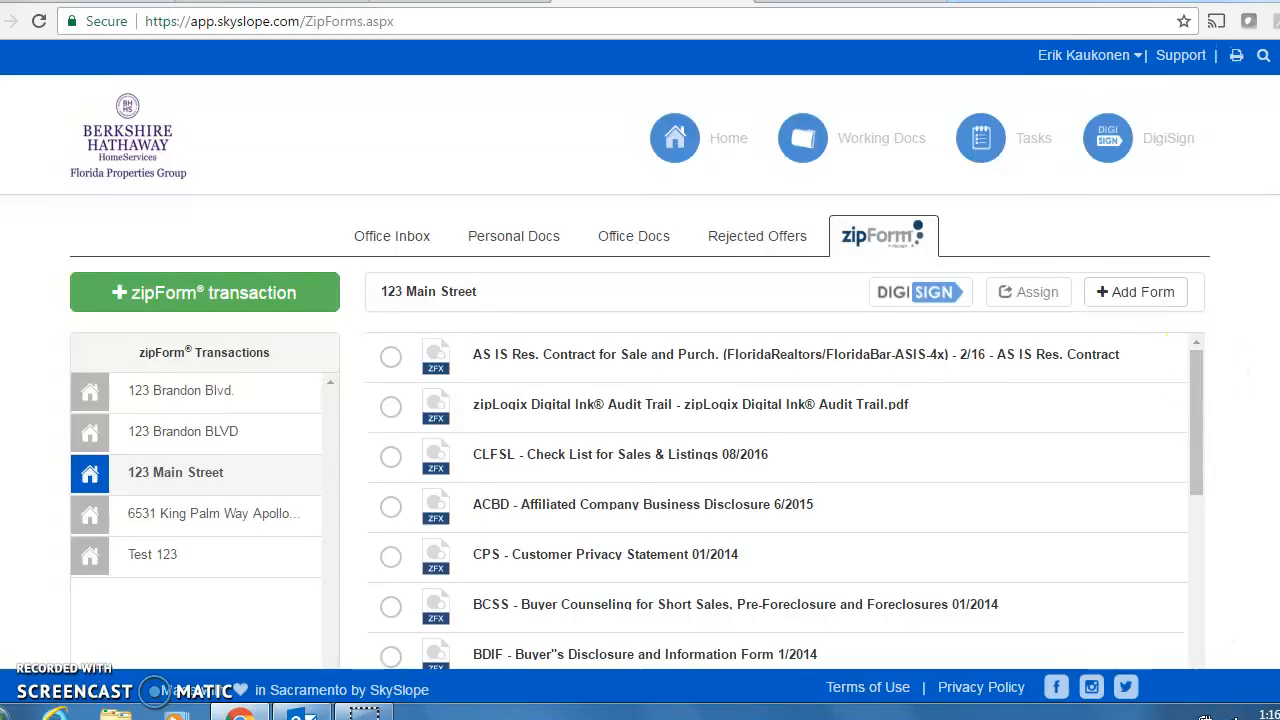
pyautogui.scroll(-2, 1203, 250)
pyautogui.moveTo(1197, 214); pyautogui.dragTo(1206, 186)
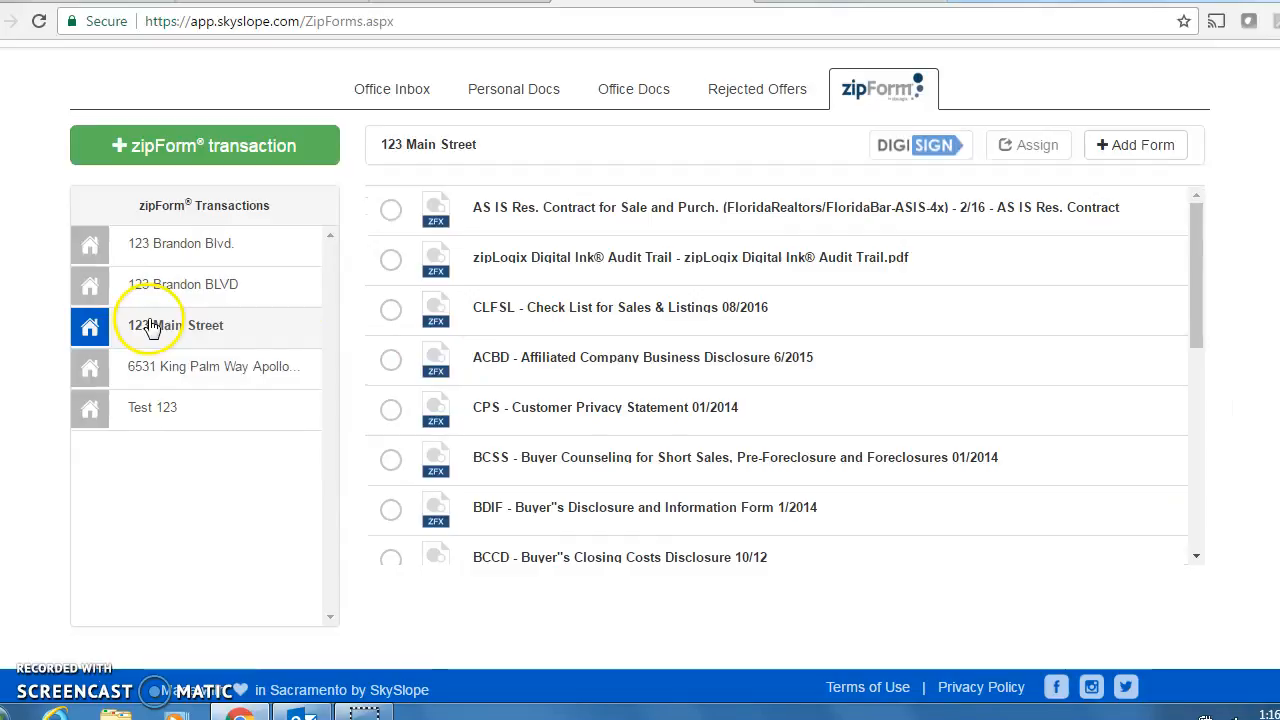
pyautogui.scroll(1, 1155, 266)
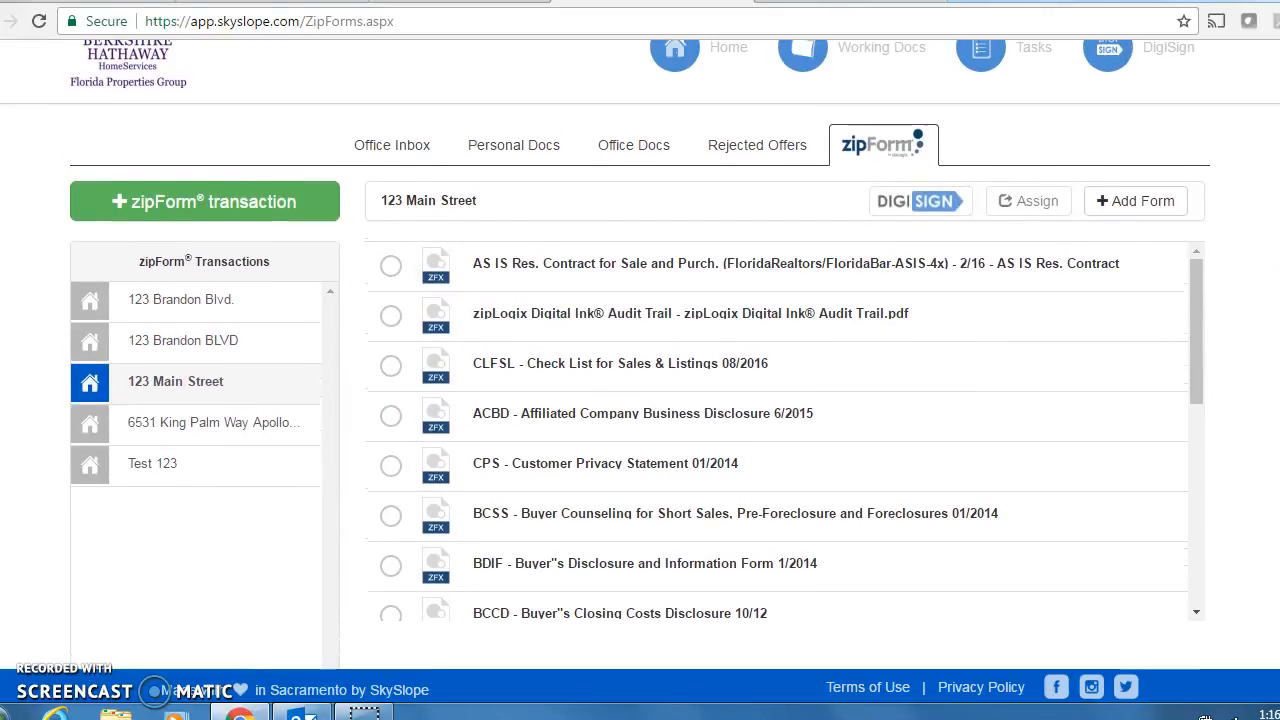
pyautogui.scroll(1, 640, 360)
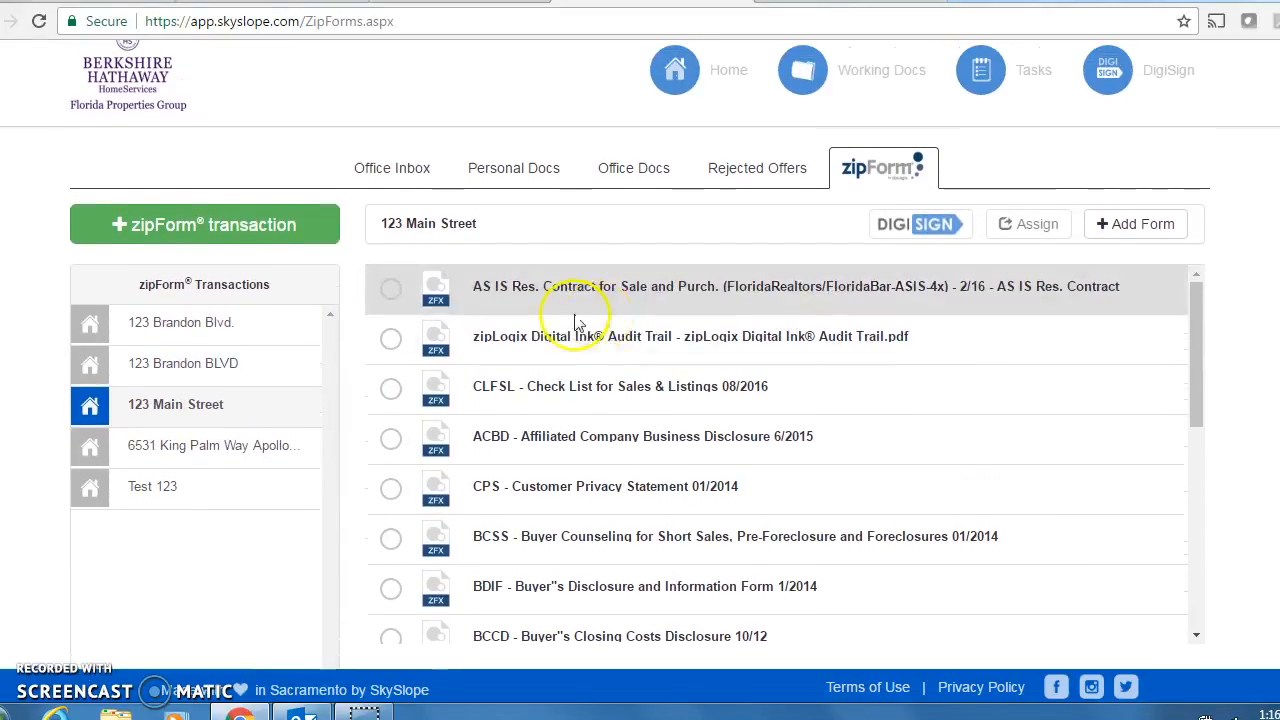
pyautogui.moveTo(1191, 309); pyautogui.dragTo(1195, 280)
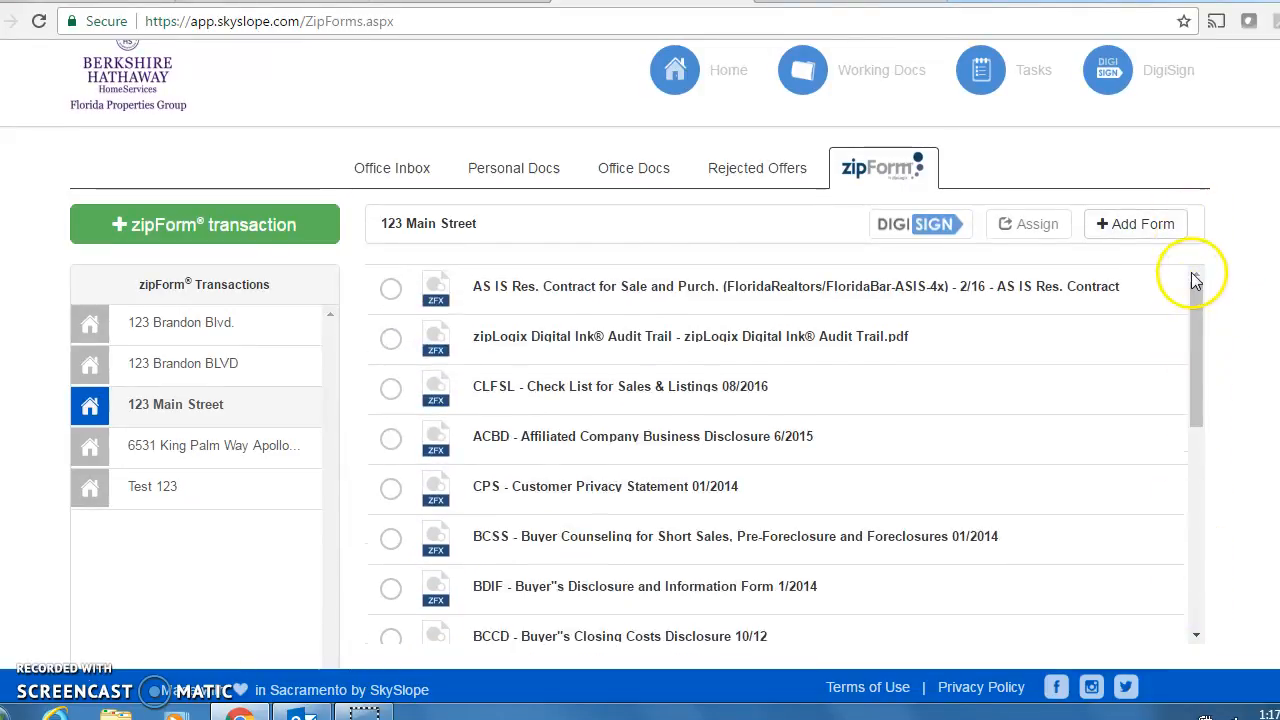
pyautogui.click(388, 288)
pyautogui.click(396, 340)
pyautogui.click(390, 392)
pyautogui.click(390, 437)
pyautogui.click(390, 500)
pyautogui.click(391, 541)
pyautogui.click(391, 588)
pyautogui.moveTo(1200, 370); pyautogui.dragTo(1178, 505)
pyautogui.click(390, 300)
pyautogui.click(390, 350)
pyautogui.click(390, 398)
pyautogui.click(390, 450)
pyautogui.click(390, 500)
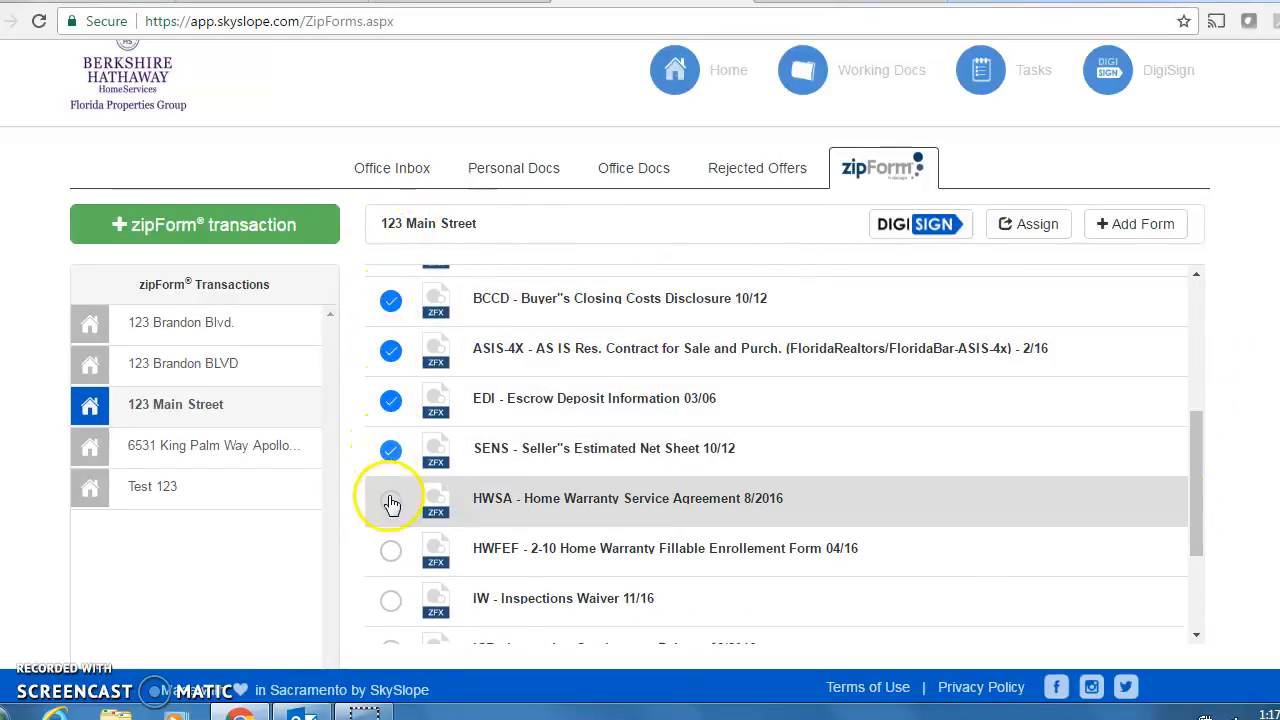
pyautogui.click(391, 552)
pyautogui.click(390, 598)
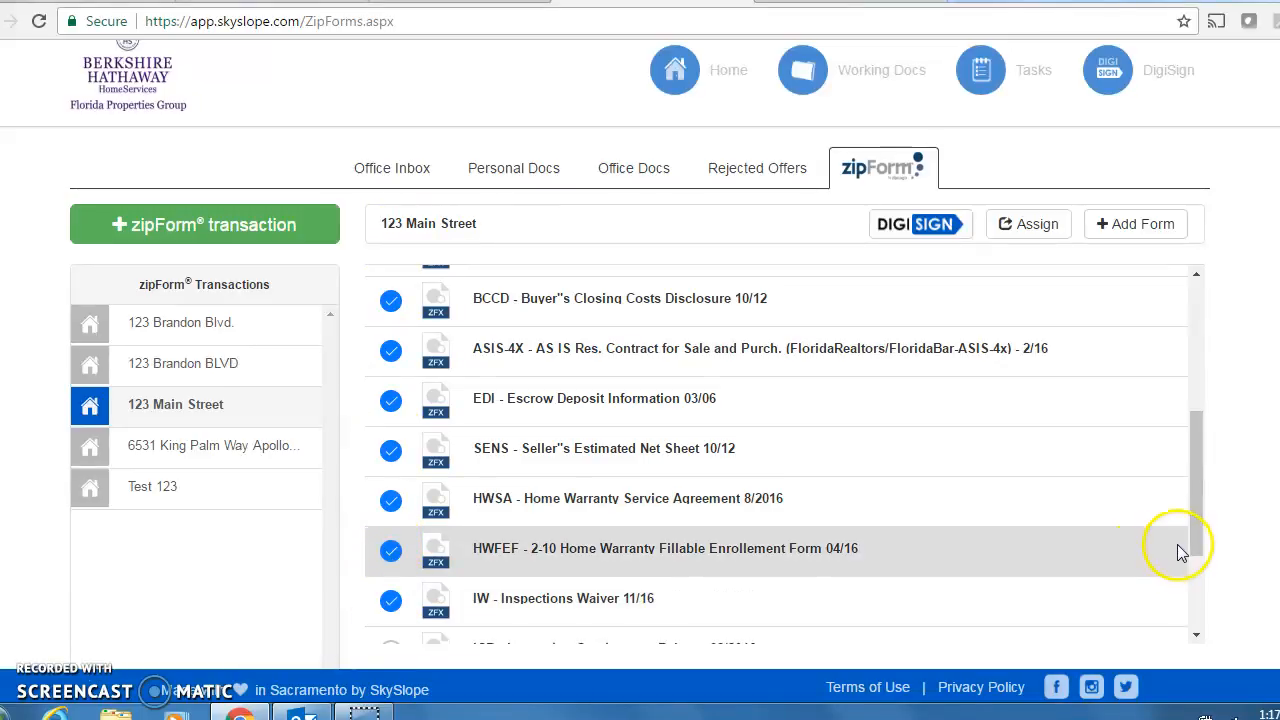
pyautogui.moveTo(1193, 527); pyautogui.dragTo(1192, 578)
pyautogui.scroll(-1, 997, 520)
pyautogui.click(388, 476)
pyautogui.click(391, 523)
pyautogui.click(391, 583)
pyautogui.click(390, 626)
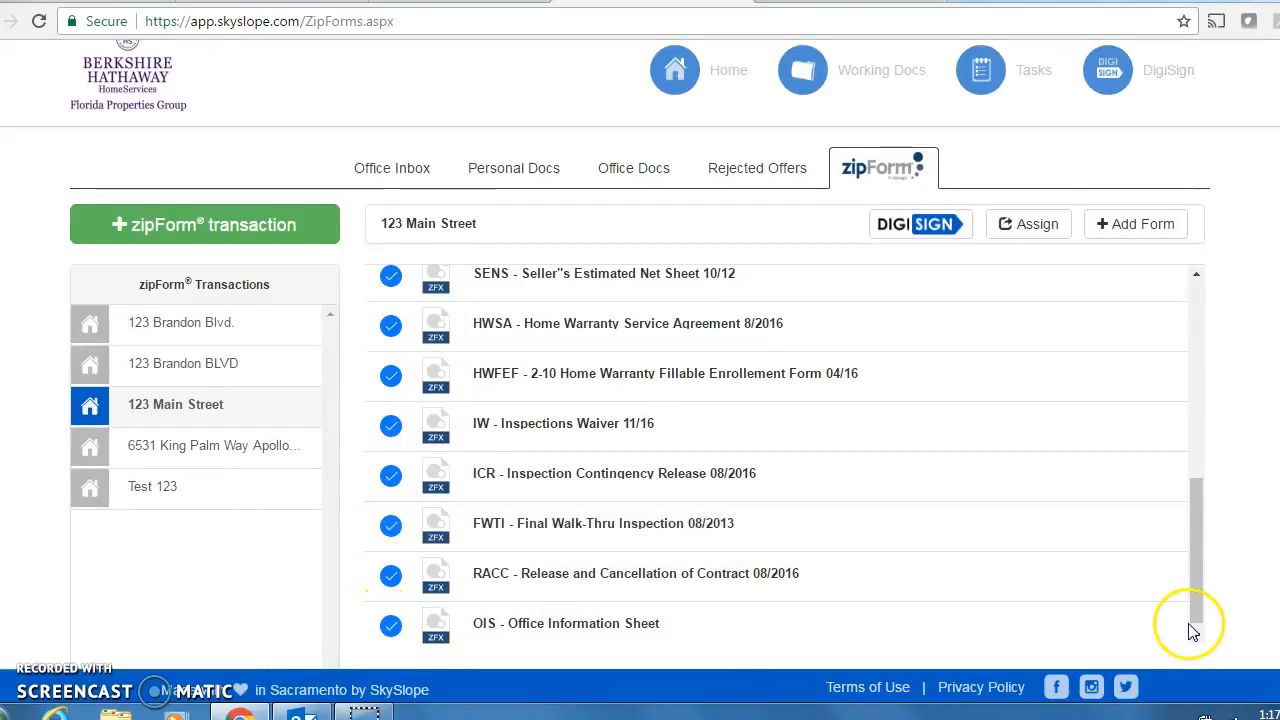
pyautogui.moveTo(1193, 599); pyautogui.dragTo(1211, 368)
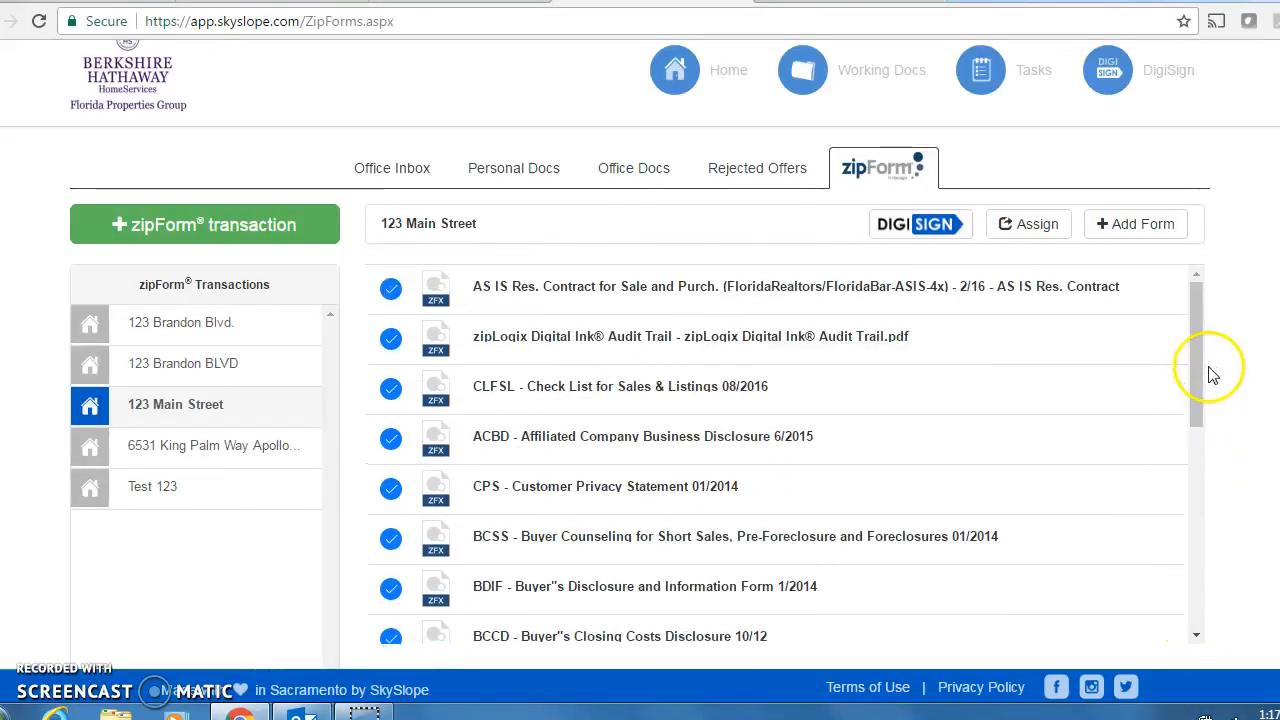
# Start assigning the selected forms and review the property transactions they can be assigned to.
pyautogui.click(1035, 230)
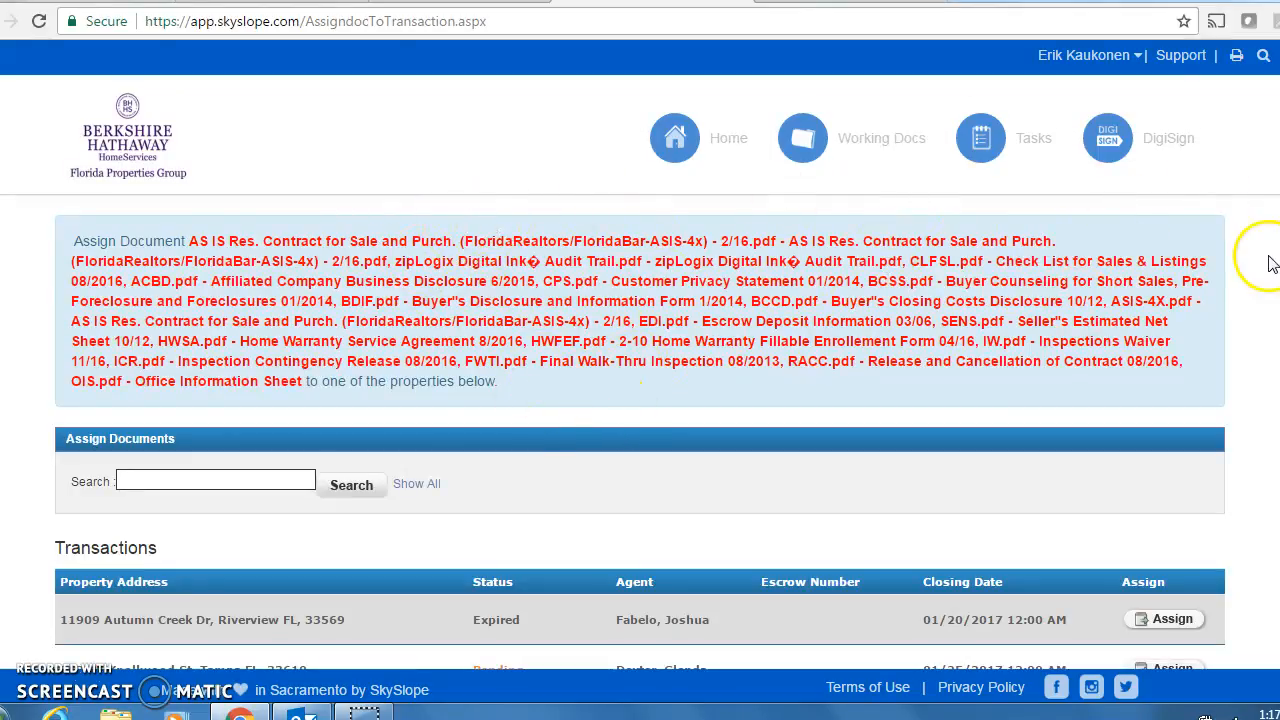
pyautogui.scroll(-2, 1271, 263)
pyautogui.scroll(-4, 640, 356)
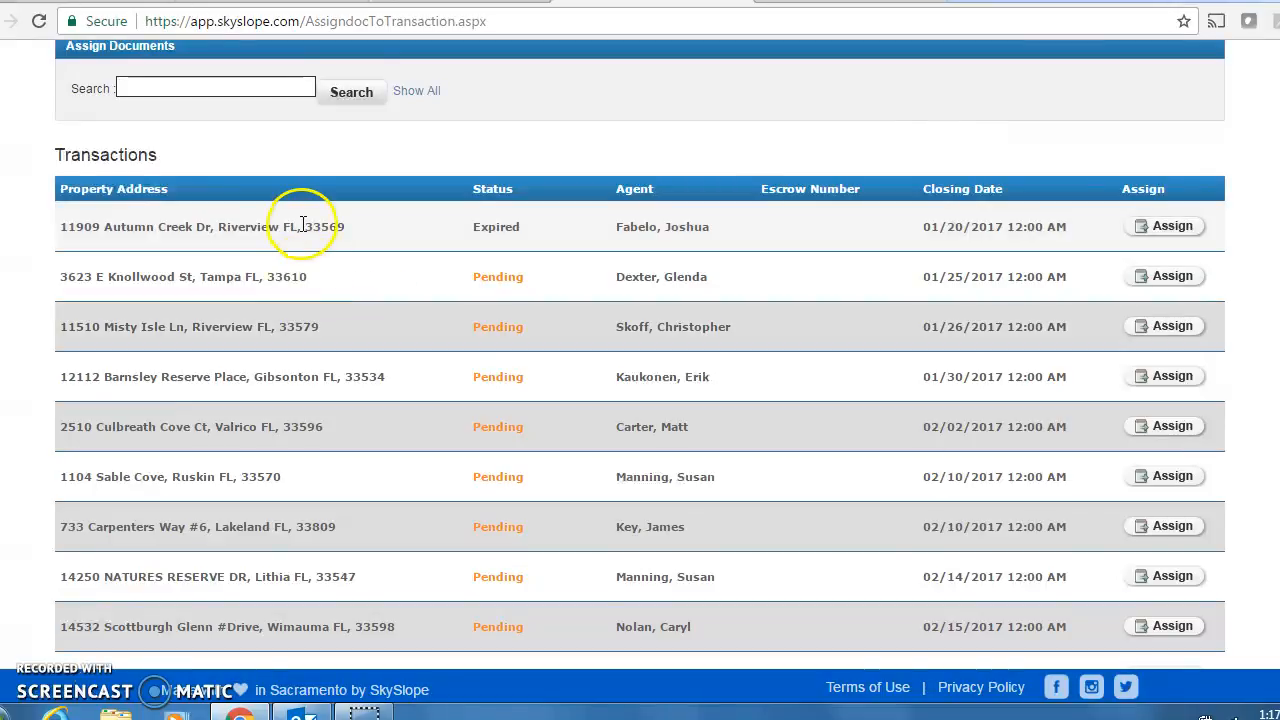
pyautogui.scroll(2, 640, 355)
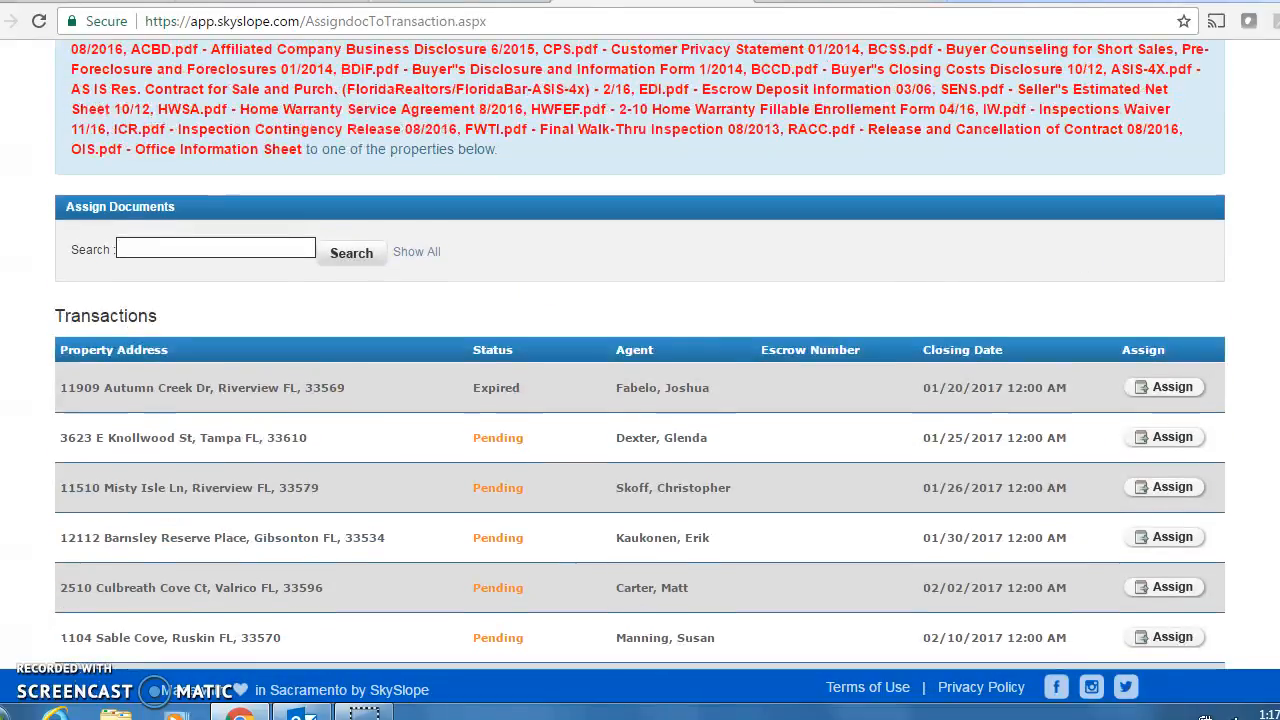
pyautogui.scroll(-2, 640, 355)
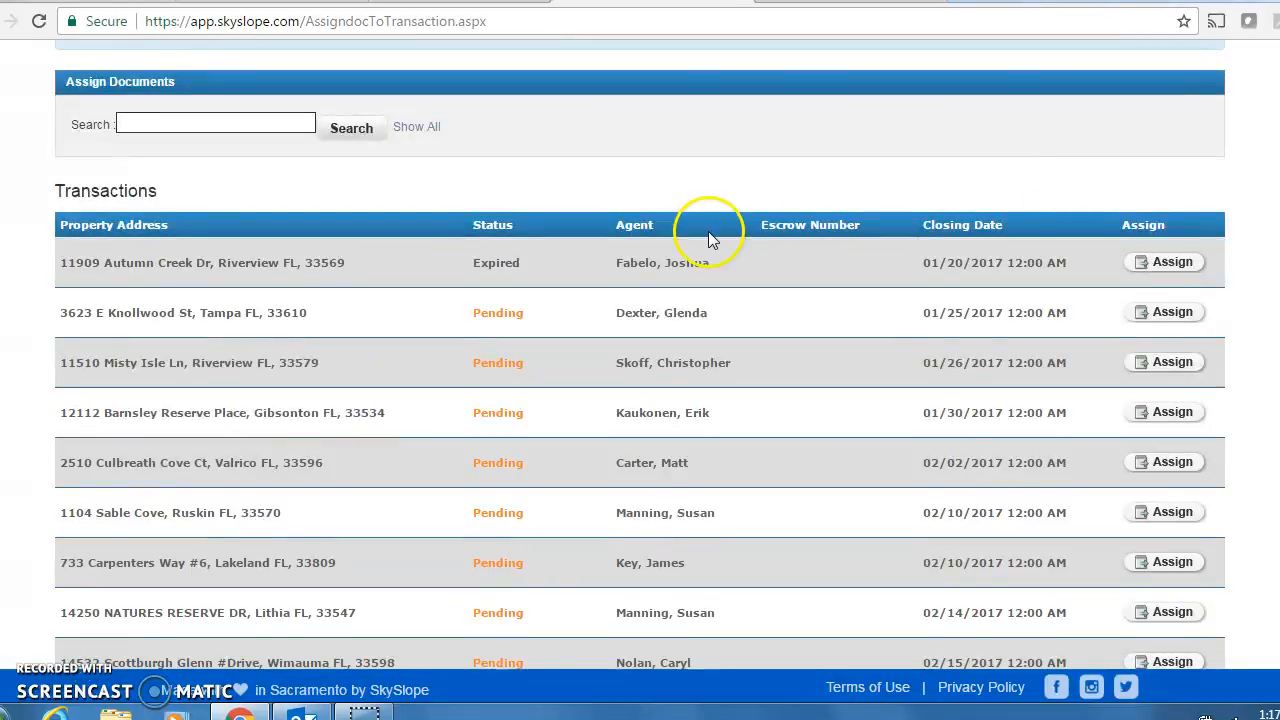
pyautogui.scroll(3, 423, 283)
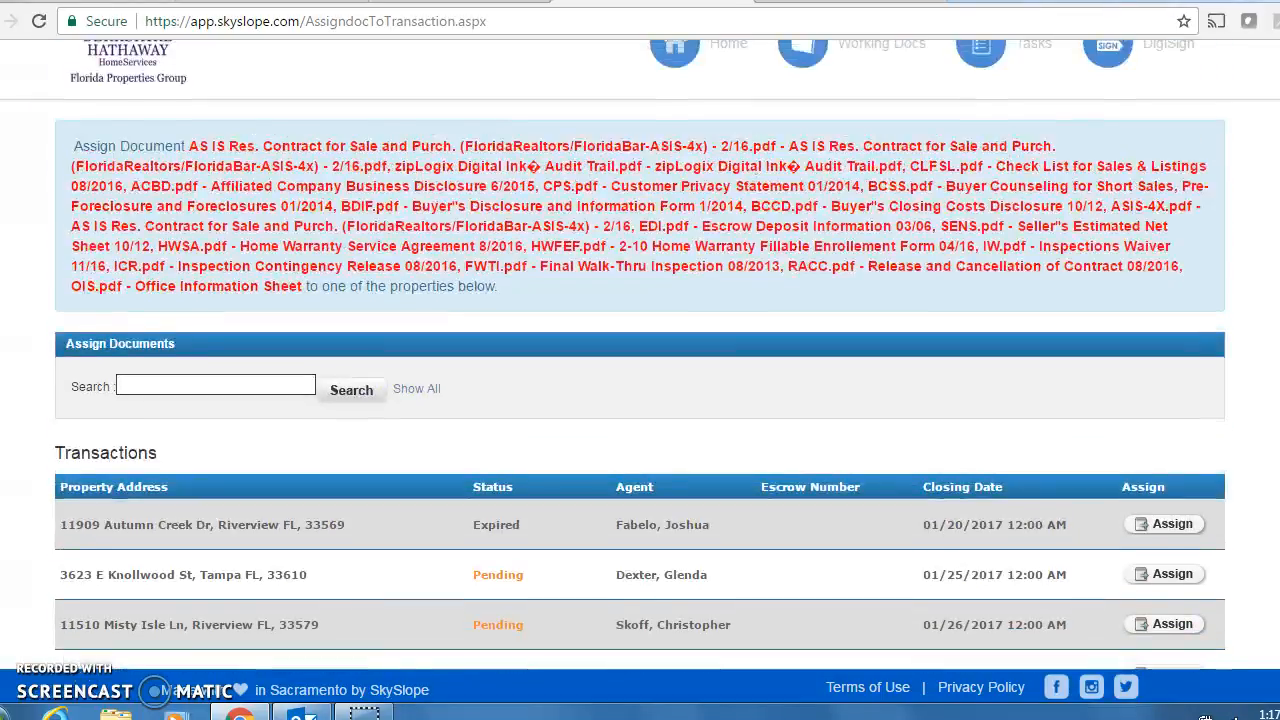
pyautogui.scroll(-1, 423, 283)
pyautogui.scroll(-2, 1254, 246)
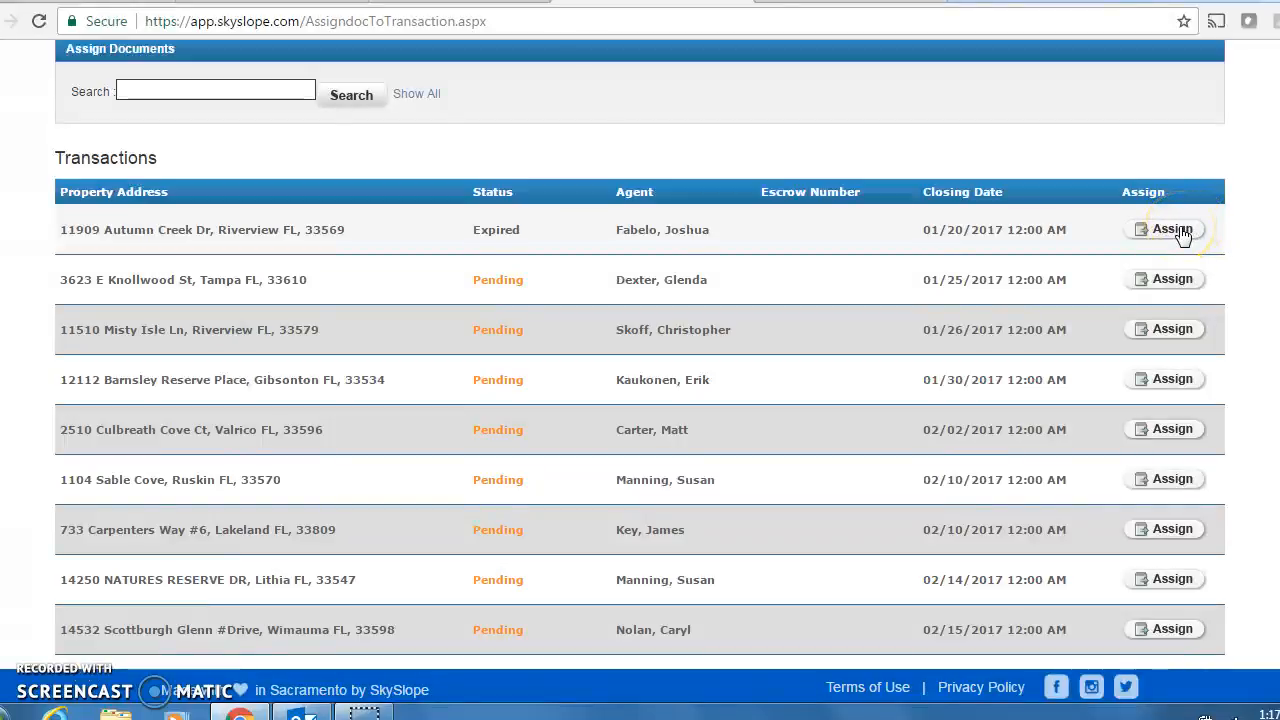
pyautogui.scroll(-3, 1200, 457)
pyautogui.scroll(-1, 640, 356)
pyautogui.scroll(7, 640, 356)
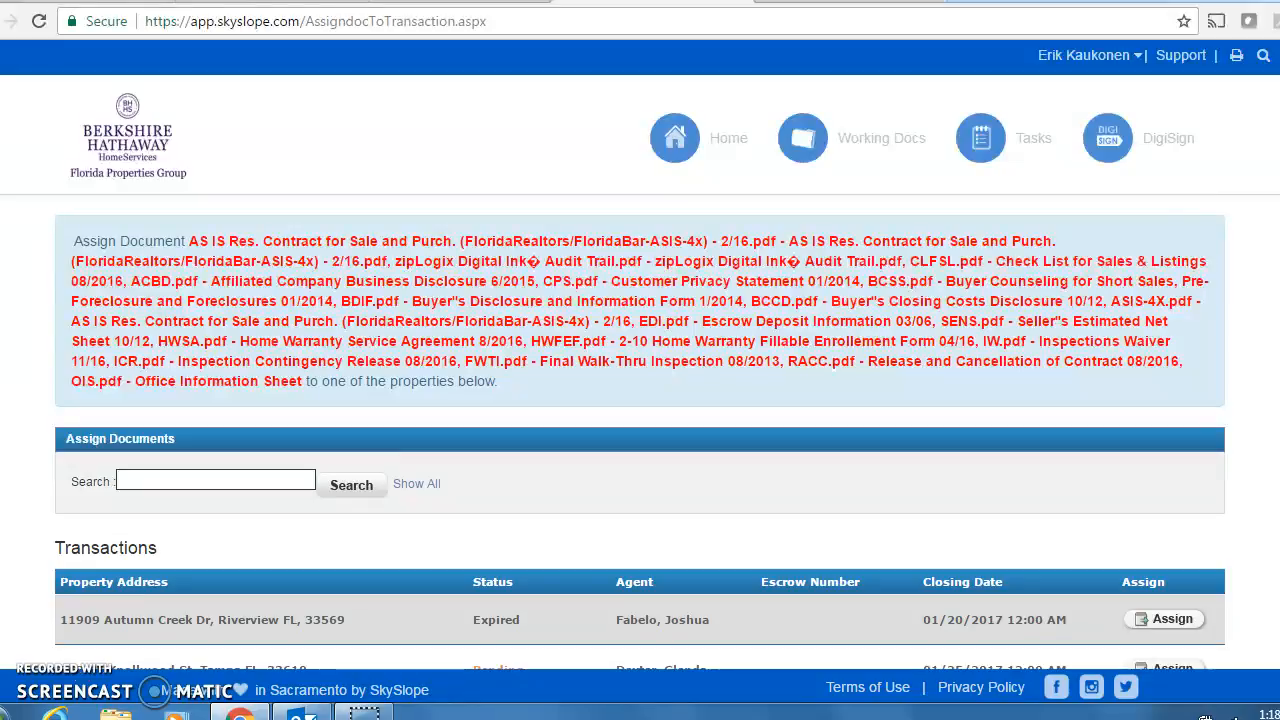
pyautogui.scroll(-1, 640, 356)
pyautogui.scroll(1, 640, 356)
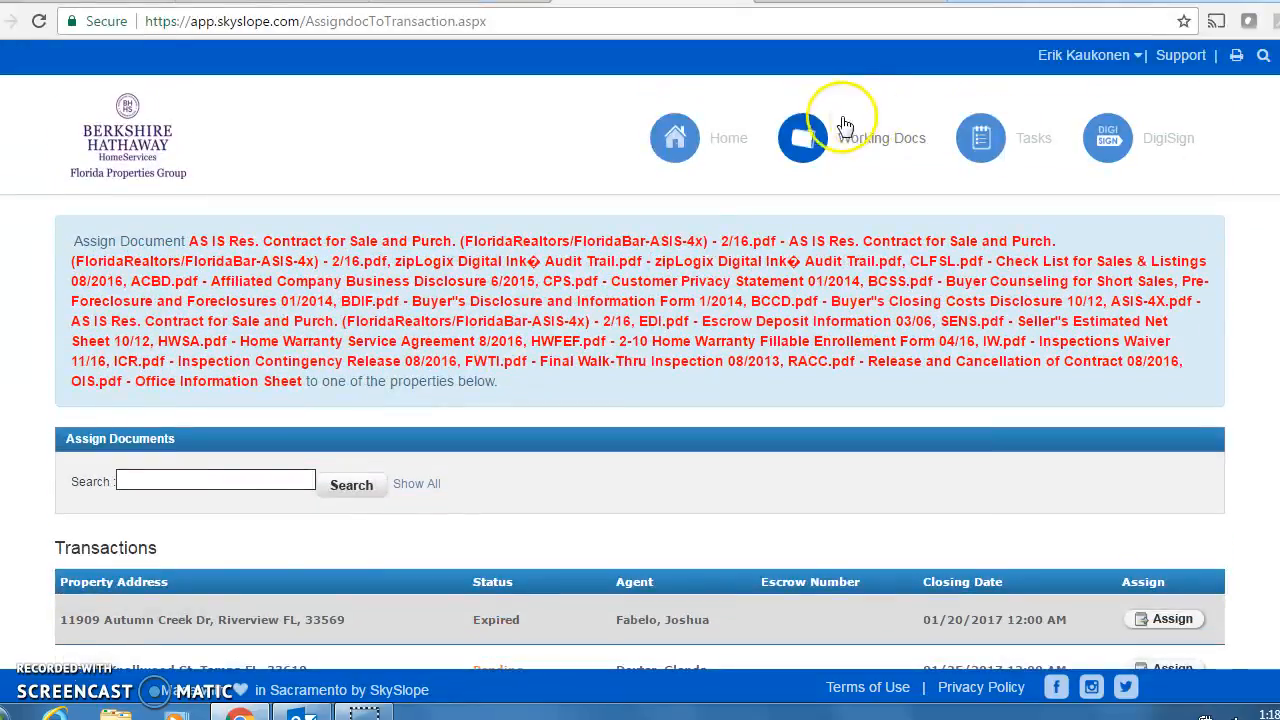
# Return to the home page and open the documents of the first pending transaction under Manage Transactions.
pyautogui.click(732, 137)
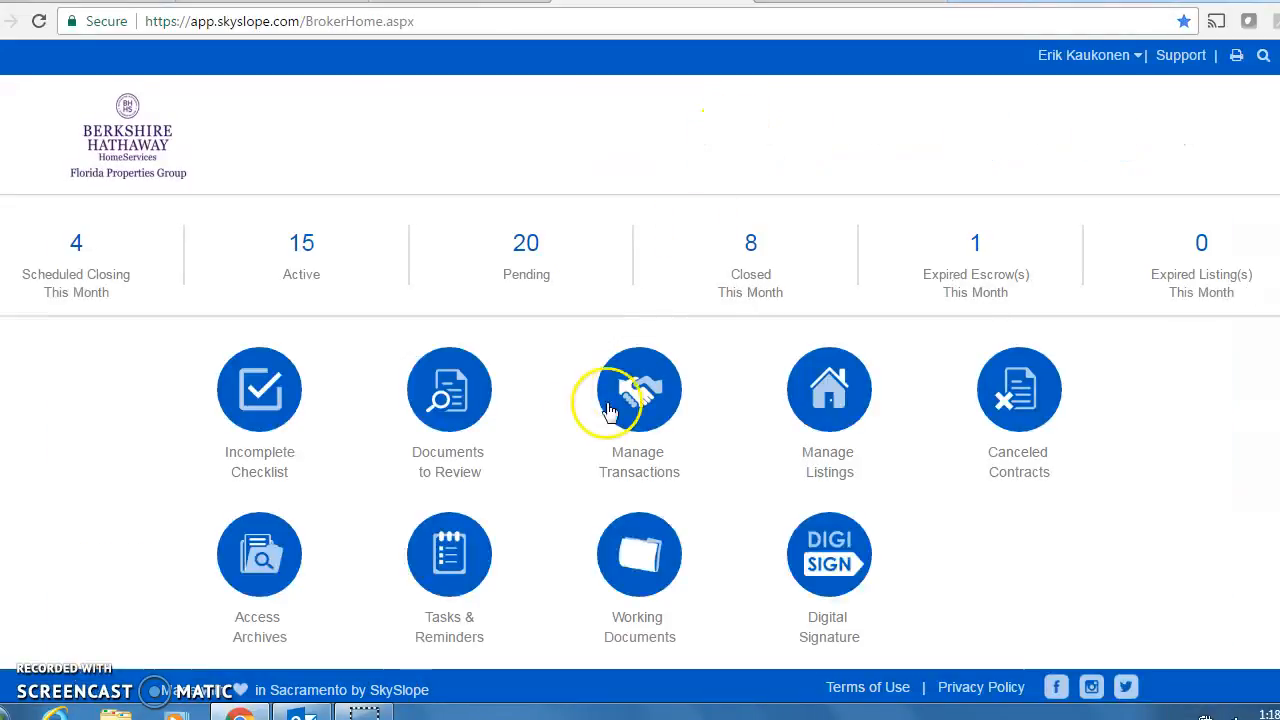
pyautogui.click(643, 390)
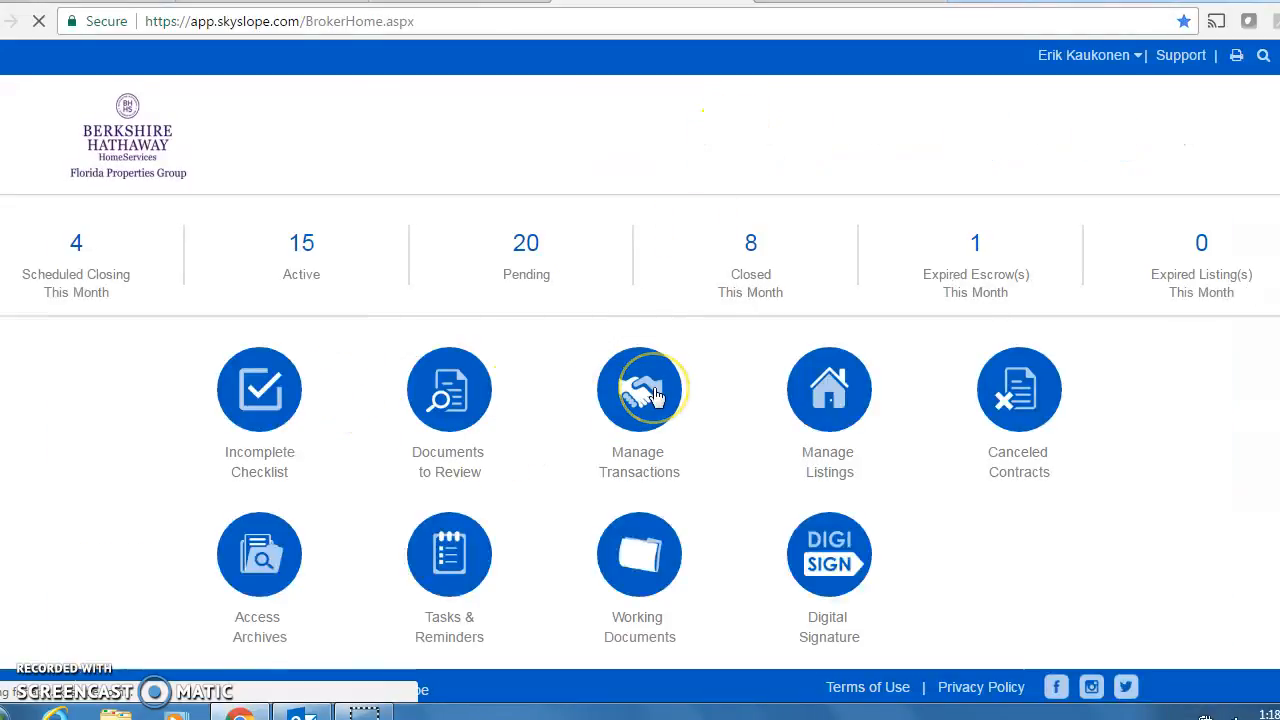
pyautogui.scroll(-2, 657, 394)
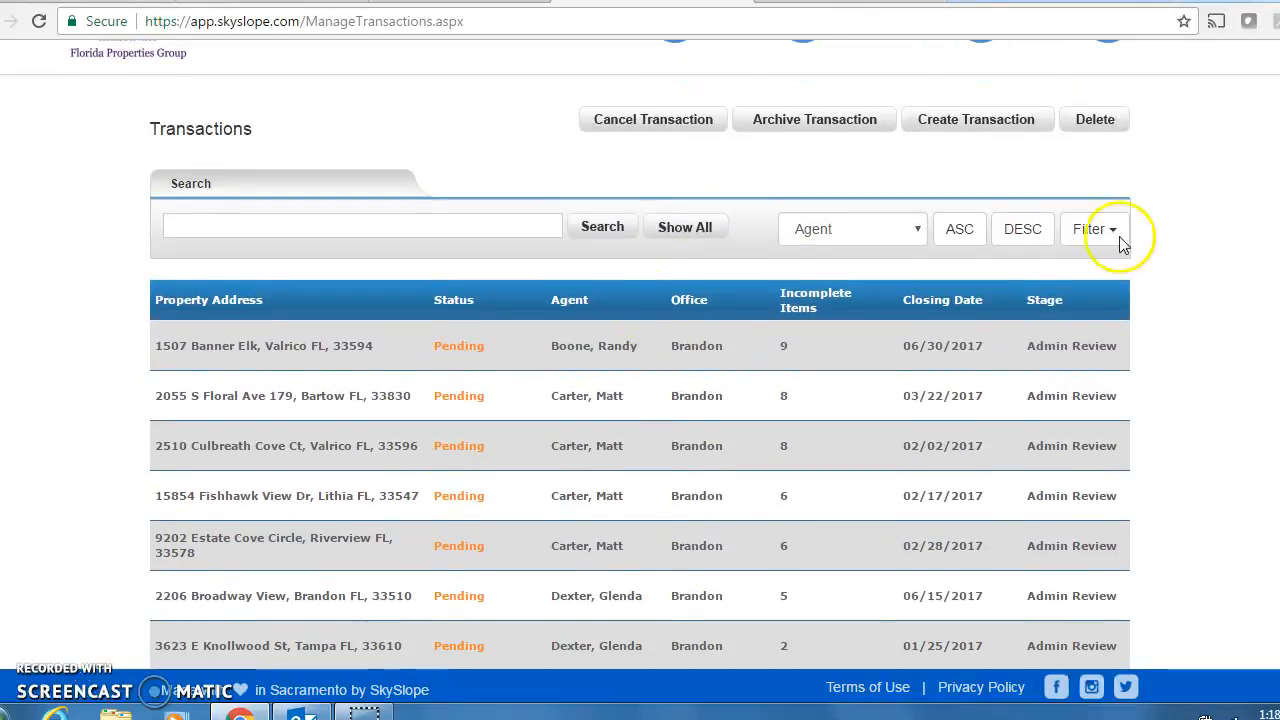
pyautogui.doubleClick(270, 352)
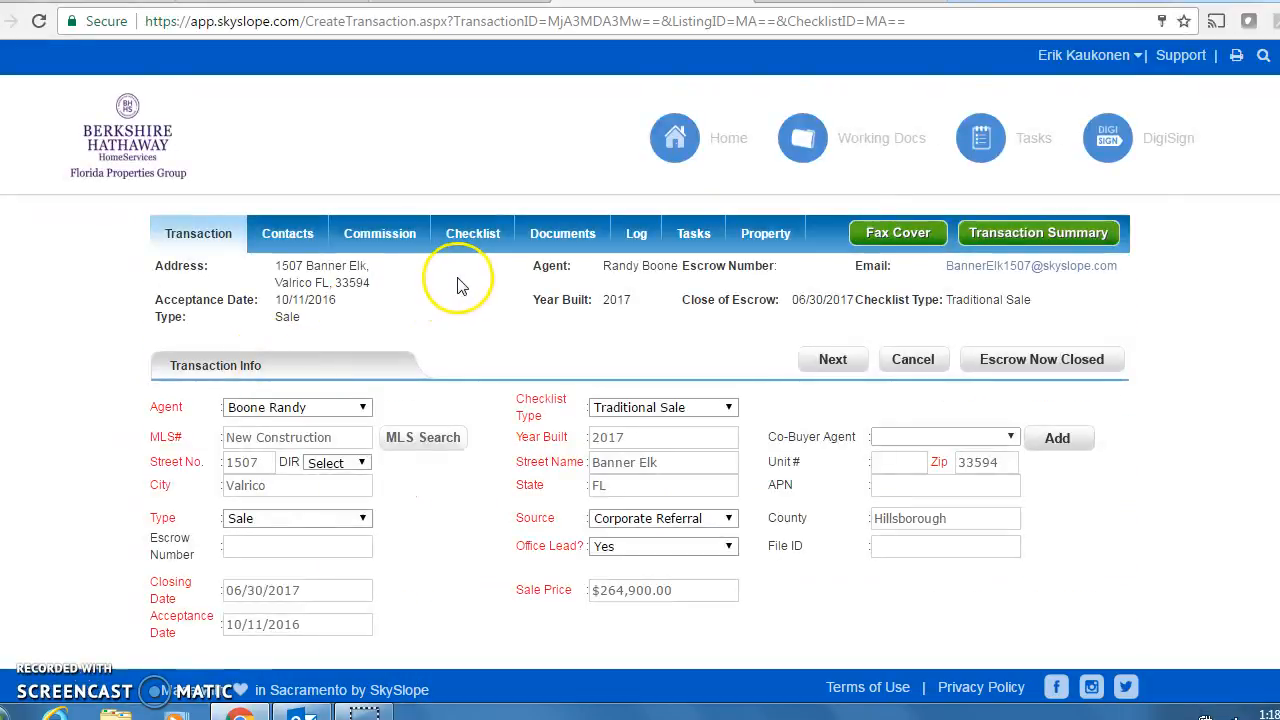
pyautogui.click(560, 236)
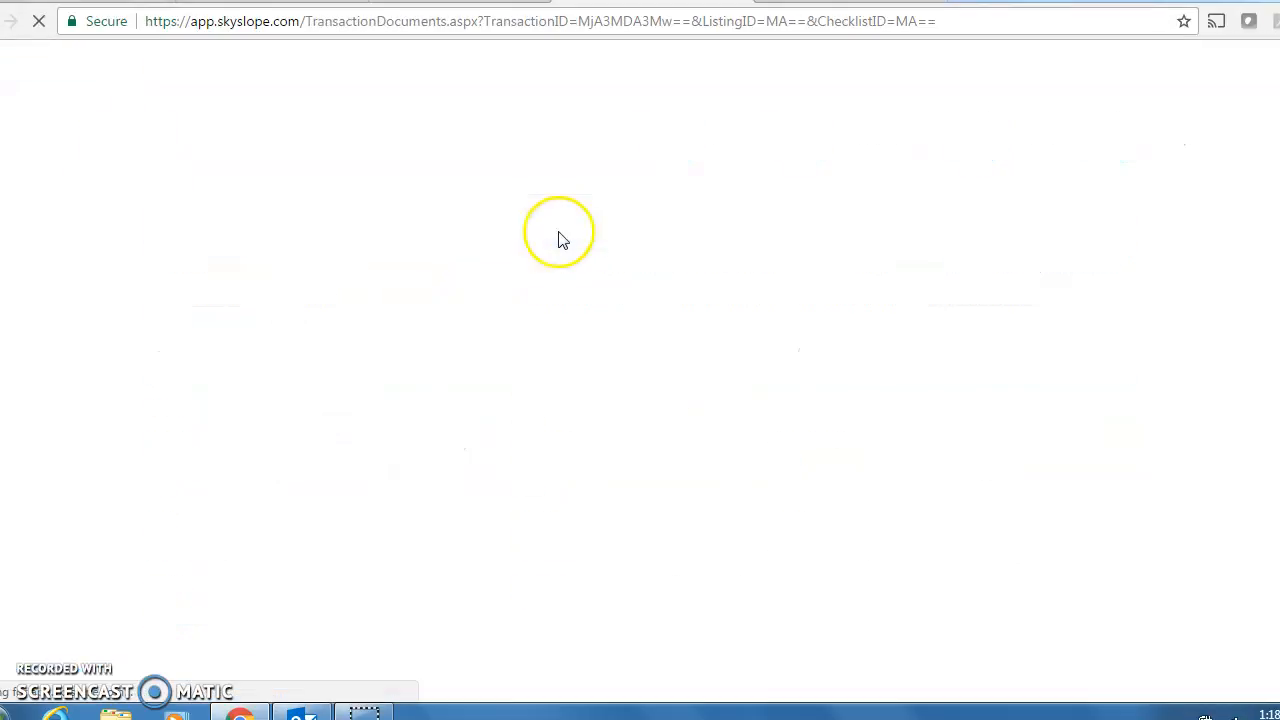
# Examine the transaction's full document list, including the assigned files and the Admin and Trash folders.
pyautogui.scroll(-13, 640, 380)
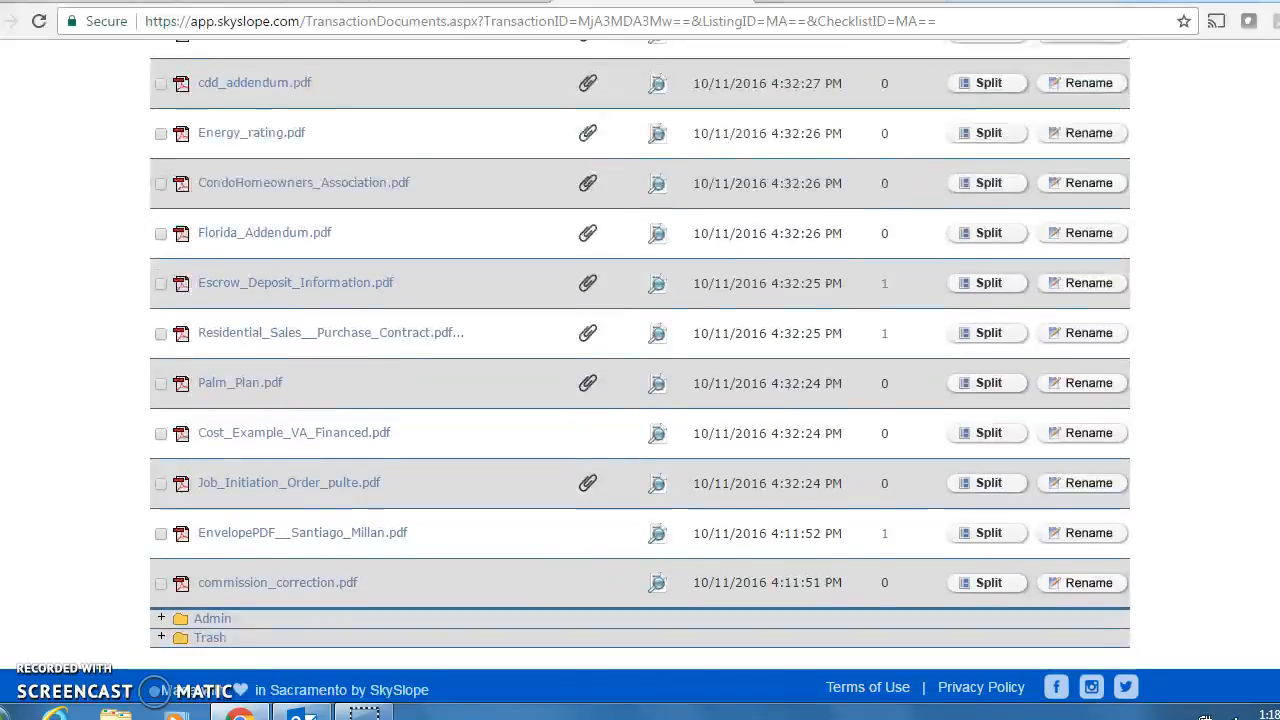
pyautogui.scroll(13, 640, 380)
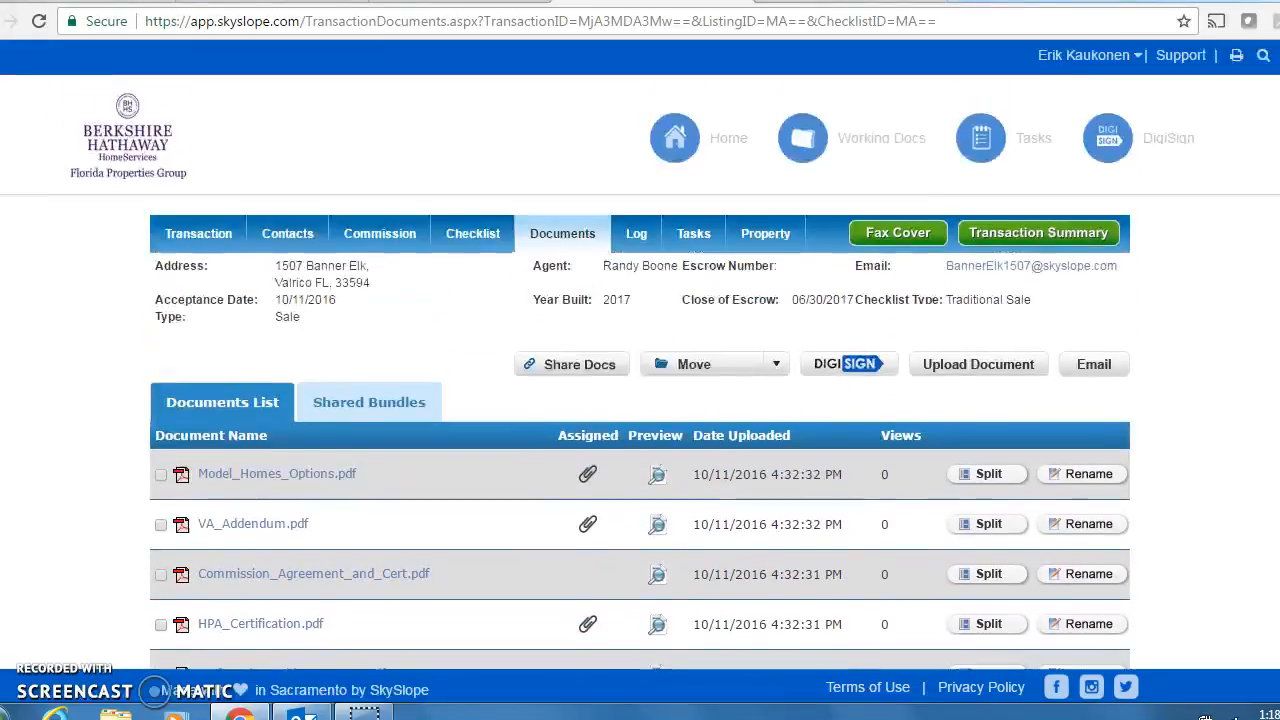
pyautogui.scroll(-1, 640, 380)
pyautogui.scroll(1, 640, 380)
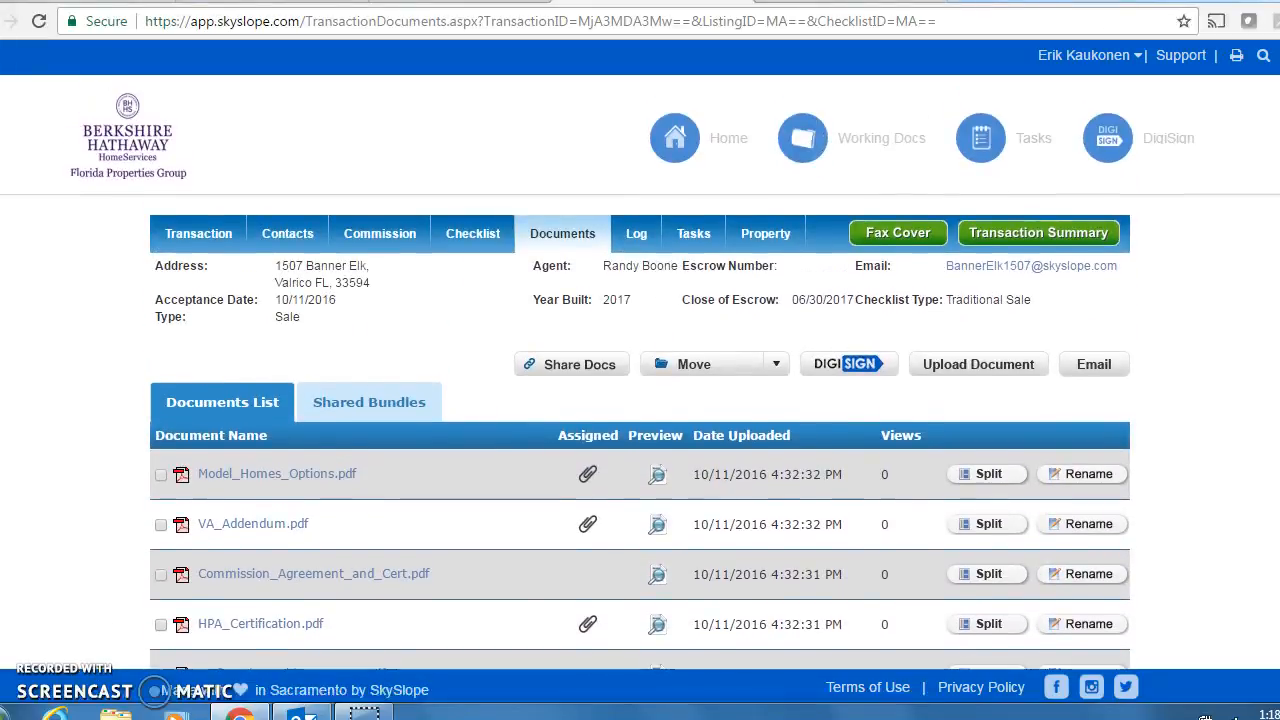
pyautogui.scroll(-8, 640, 380)
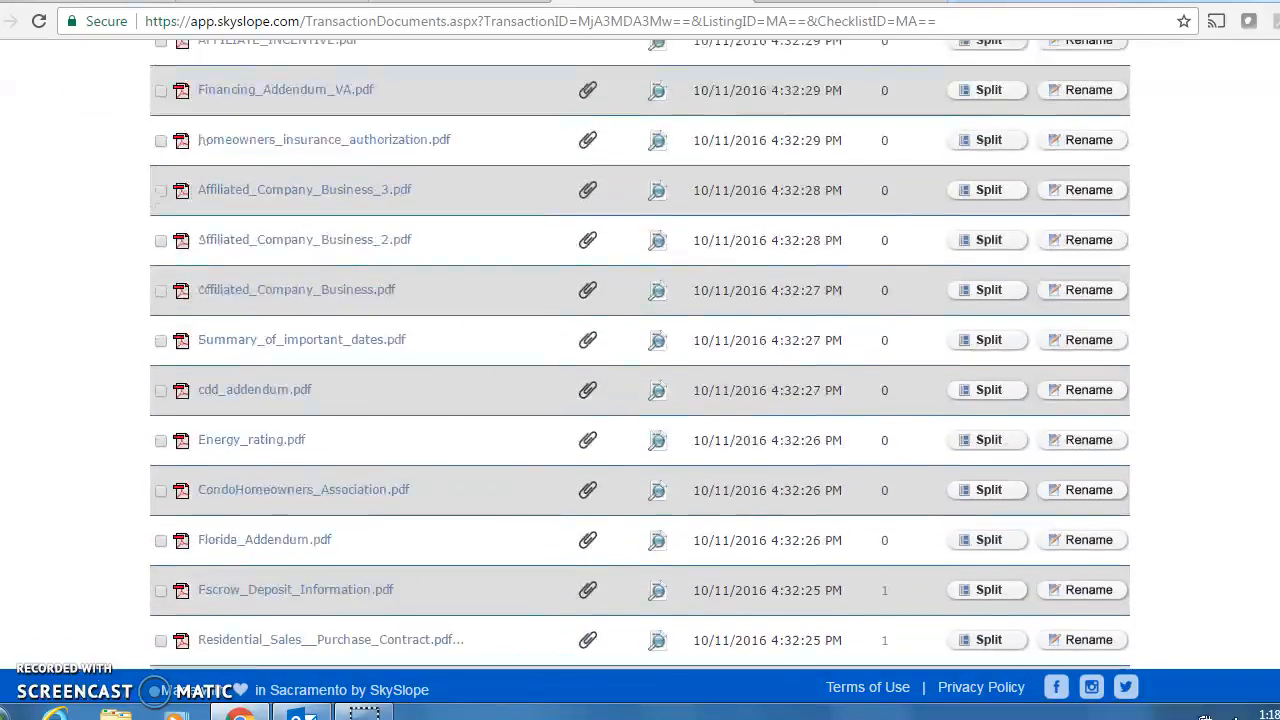
pyautogui.scroll(8, 640, 380)
pyautogui.scroll(-1, 640, 380)
pyautogui.scroll(1, 640, 380)
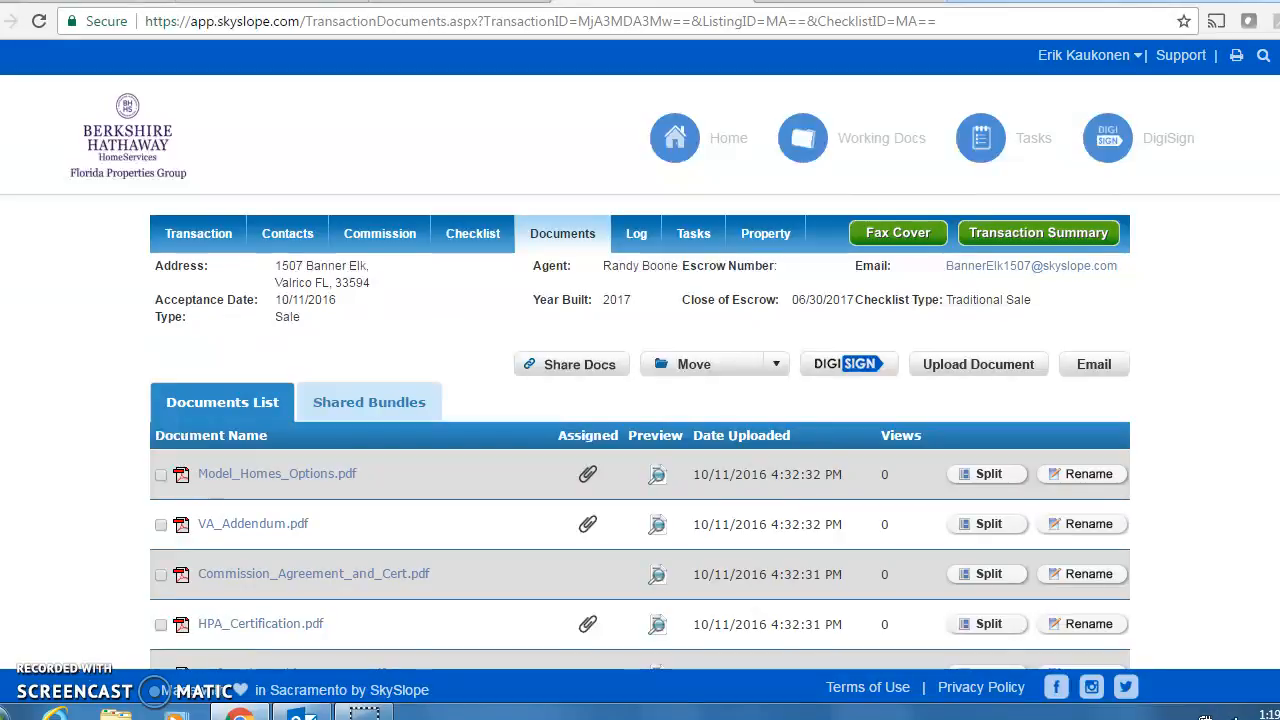
pyautogui.scroll(-1, 640, 450)
pyautogui.scroll(1, 640, 450)
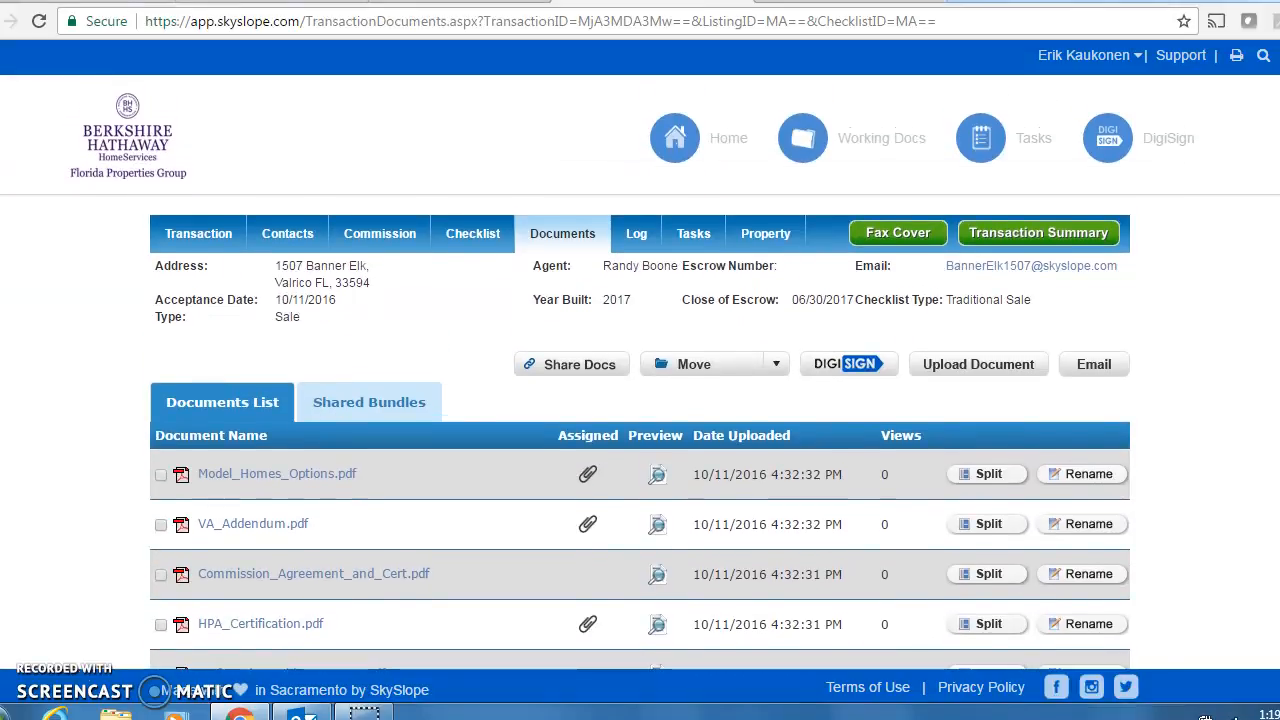